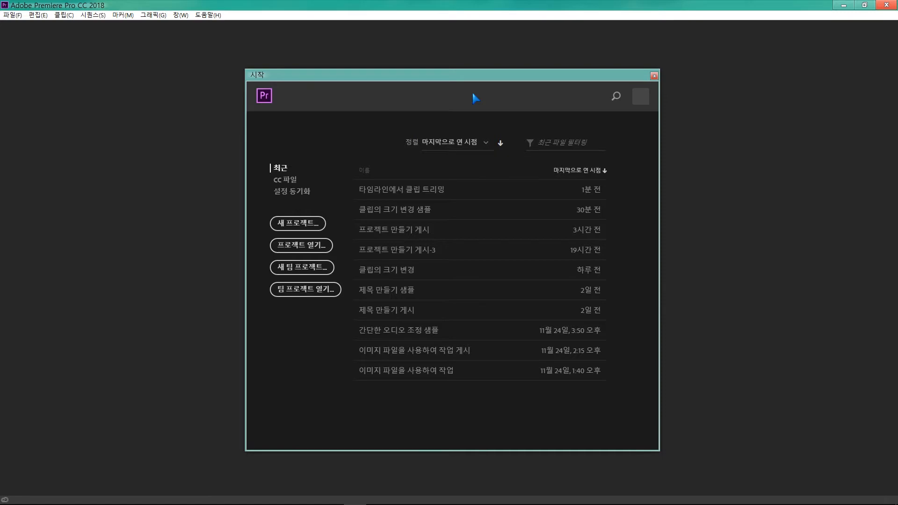
- Open the recent project "타임라인에서 클립 트리밍"
click(424, 189)
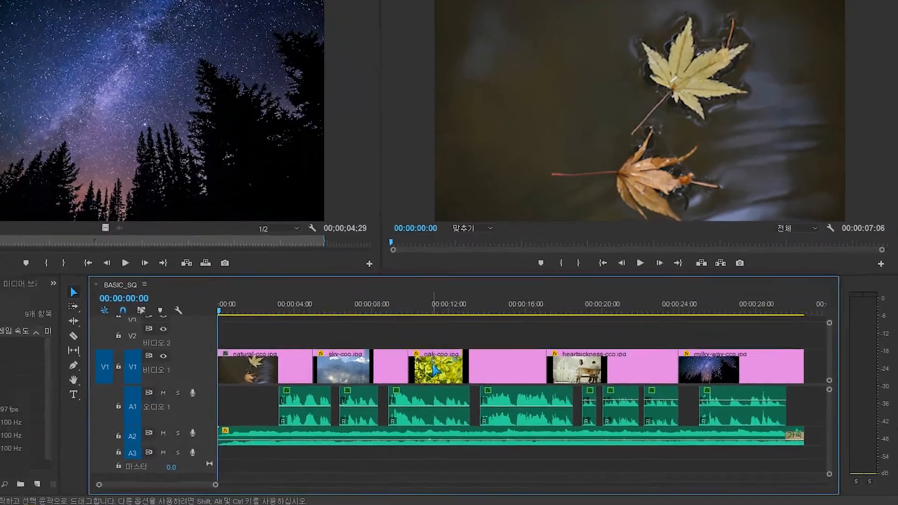
- Trim the end of the oak clip on V1 back to about 00:00:14:00 and select the gap behind it
click(497, 389)
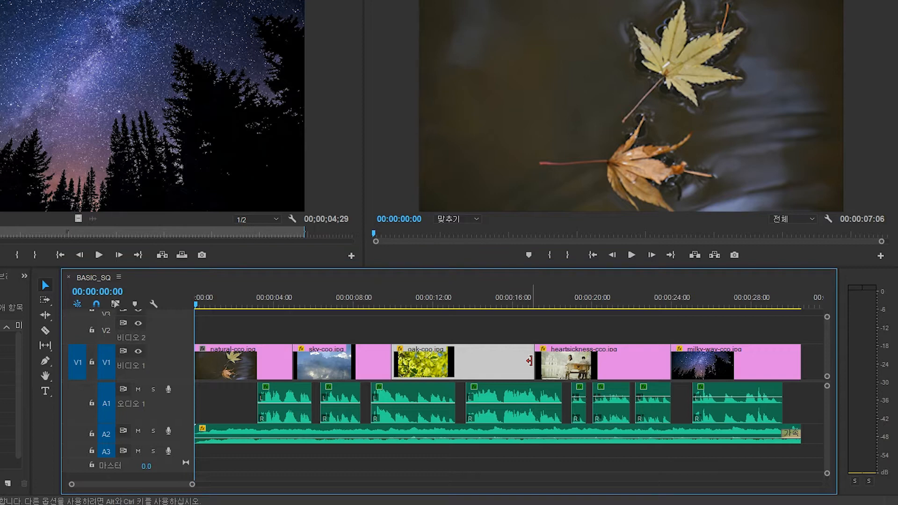
drag(533, 360, 472, 356)
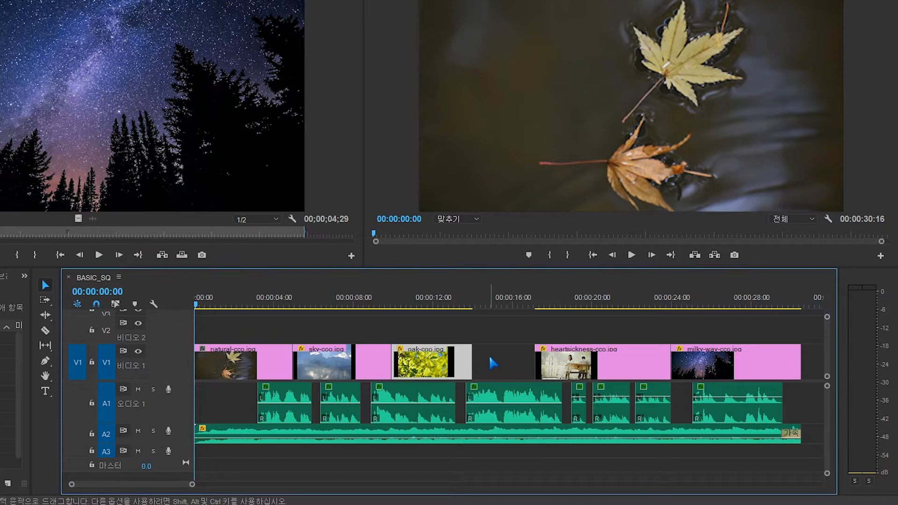
click(488, 353)
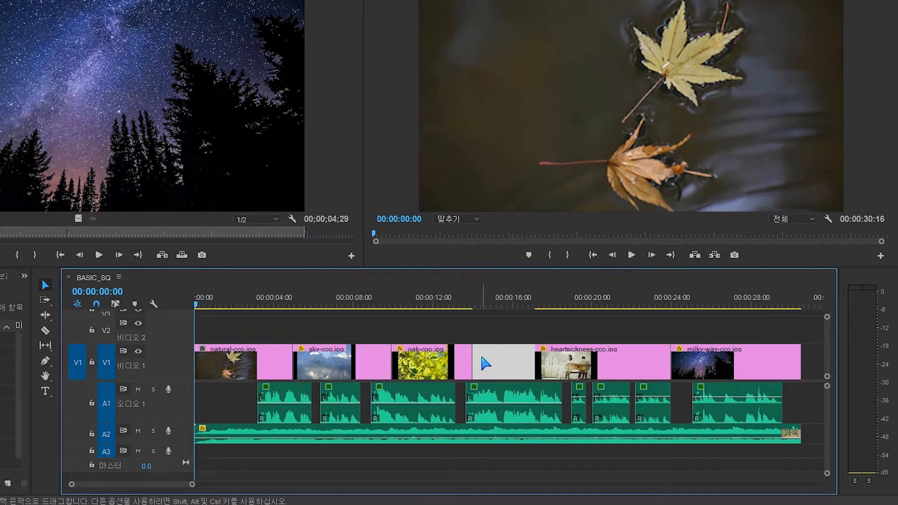
click(421, 306)
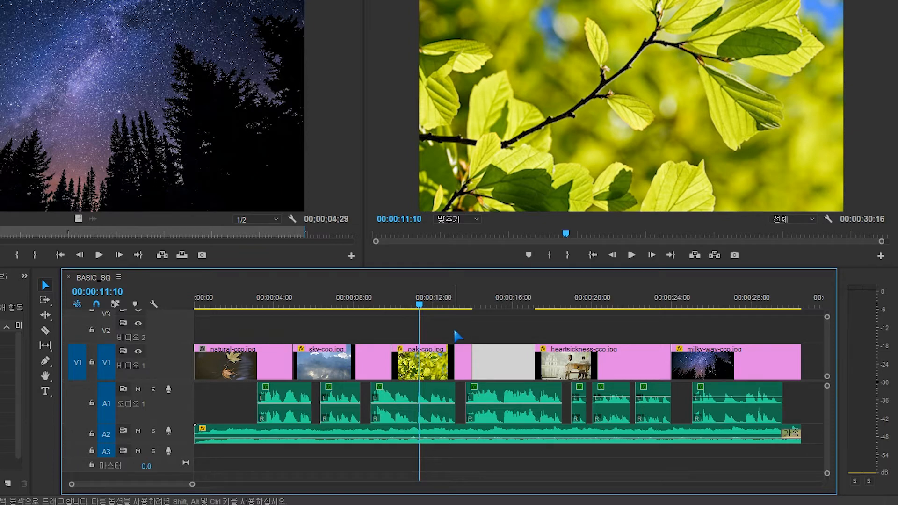
click(456, 331)
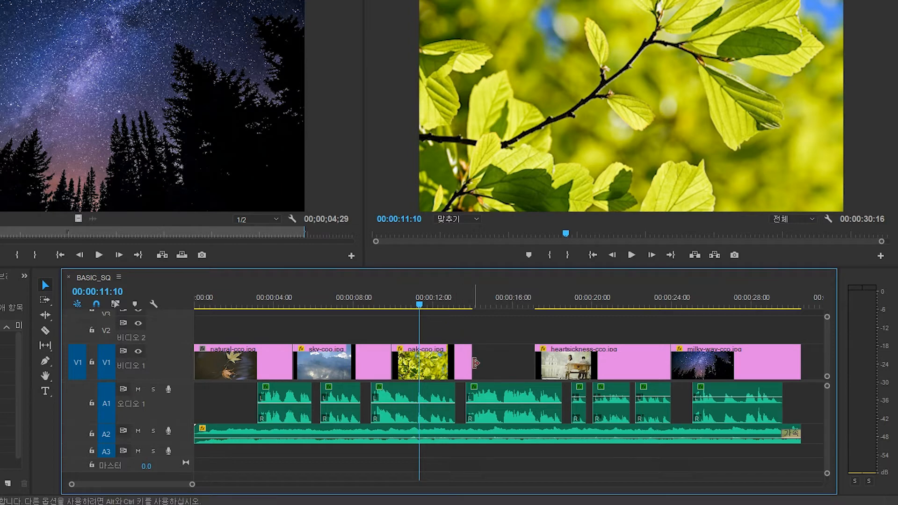
- Extend the oak clip's end to about 00:00:15:04, select the remaining gap, and undo the trims
click(475, 362)
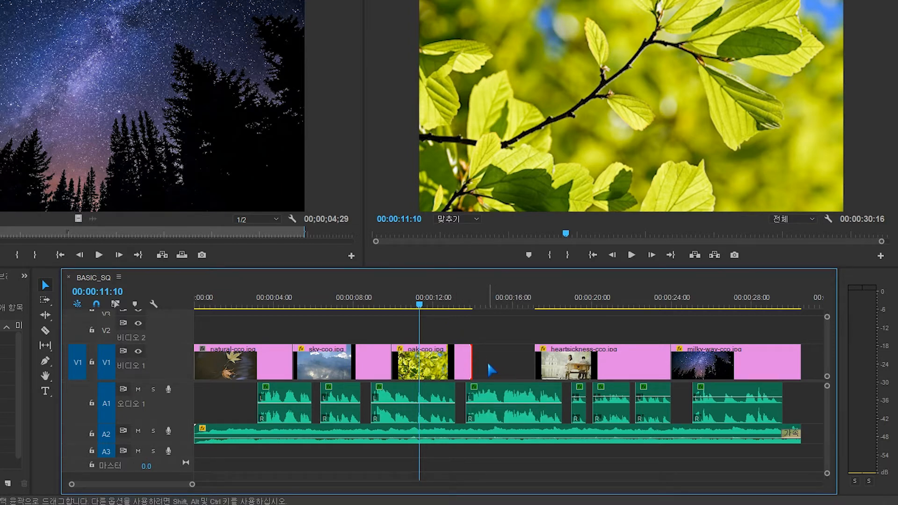
drag(468, 360, 494, 361)
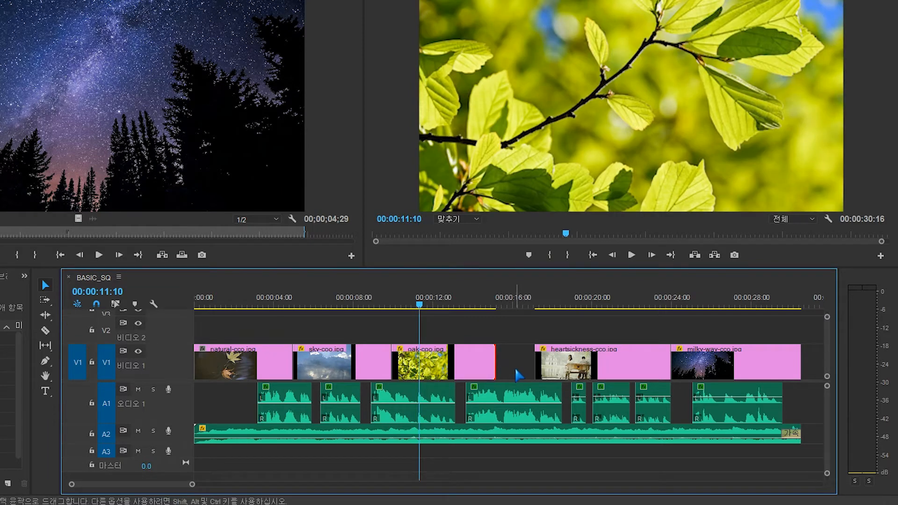
click(516, 366)
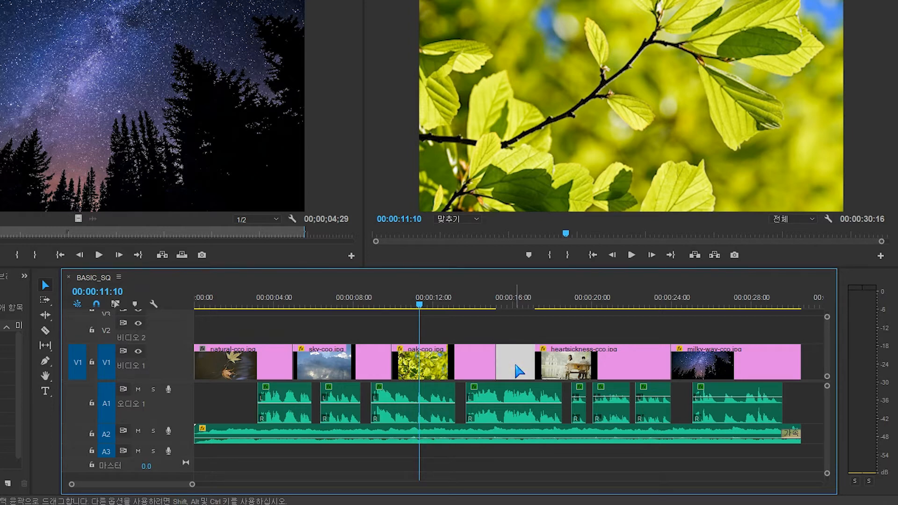
key(ctrl+z)
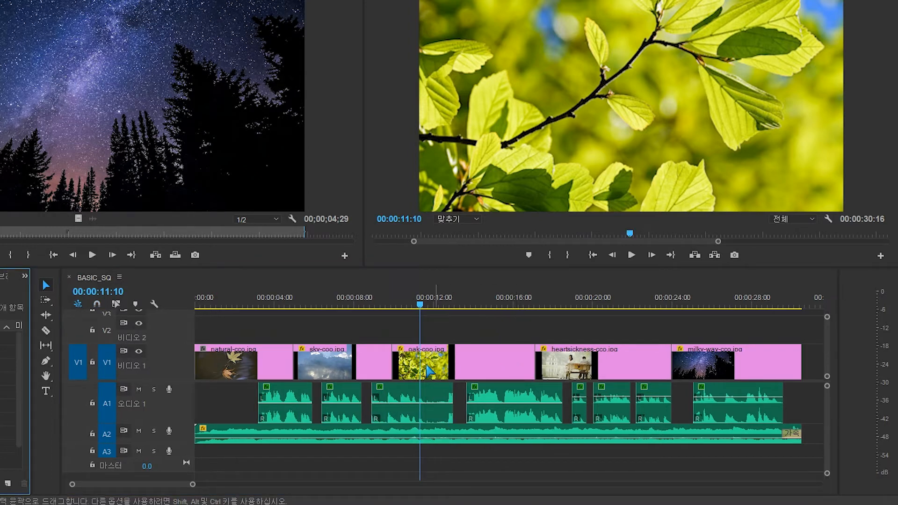
- Try shortening the end of the sky clip with the Ripple Edit tool twice, undoing each trim
click(47, 317)
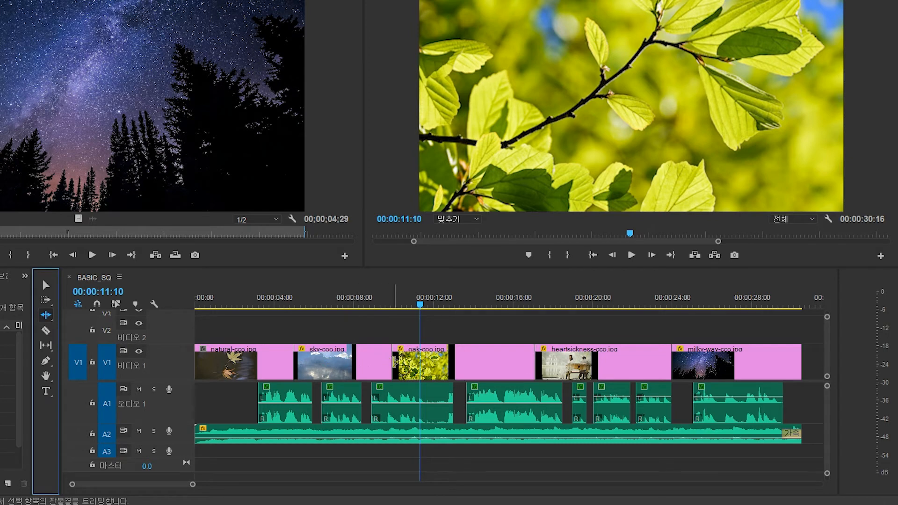
drag(391, 361, 365, 361)
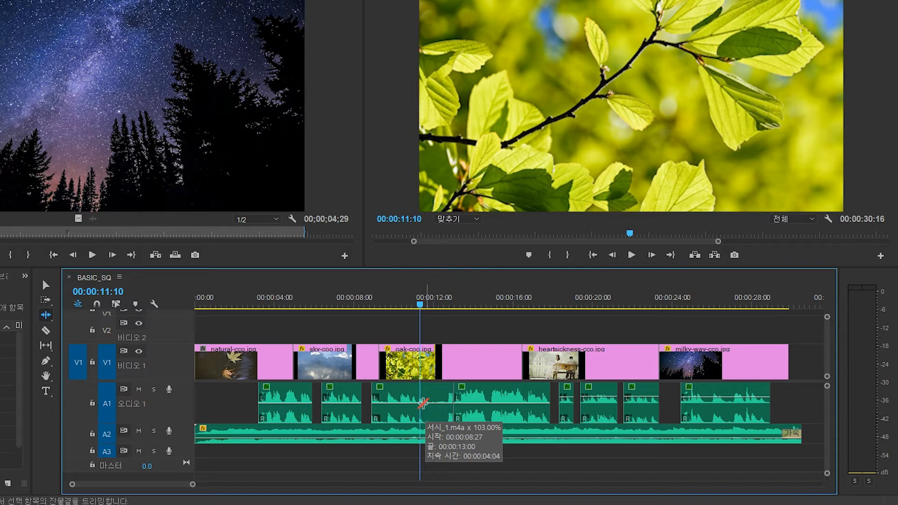
key(ctrl+z)
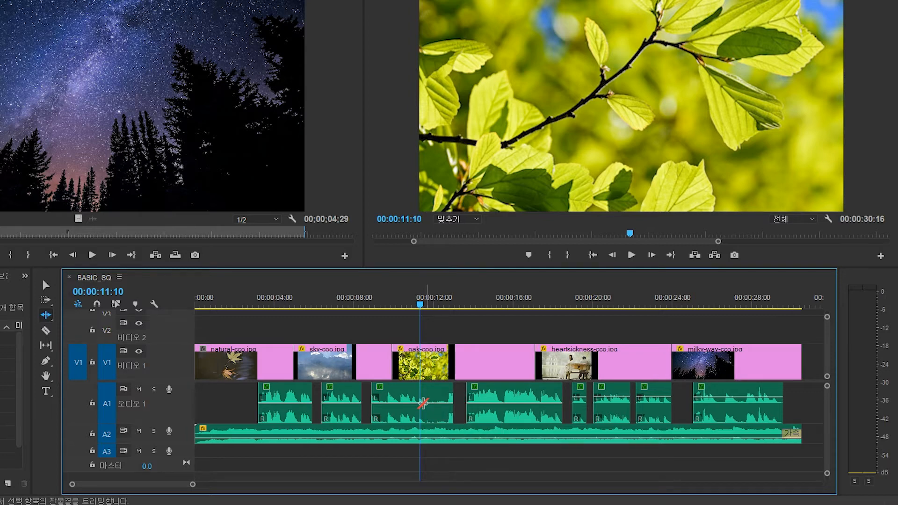
drag(391, 361, 366, 361)
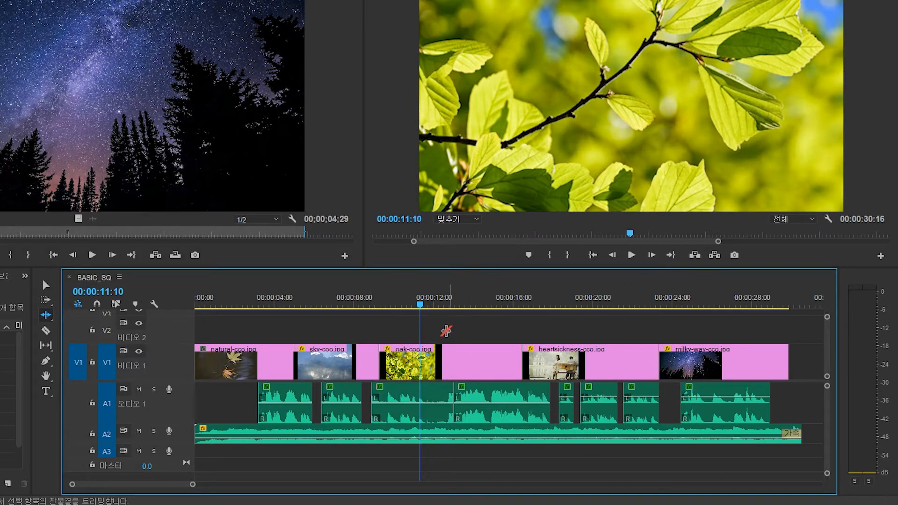
key(ctrl+z)
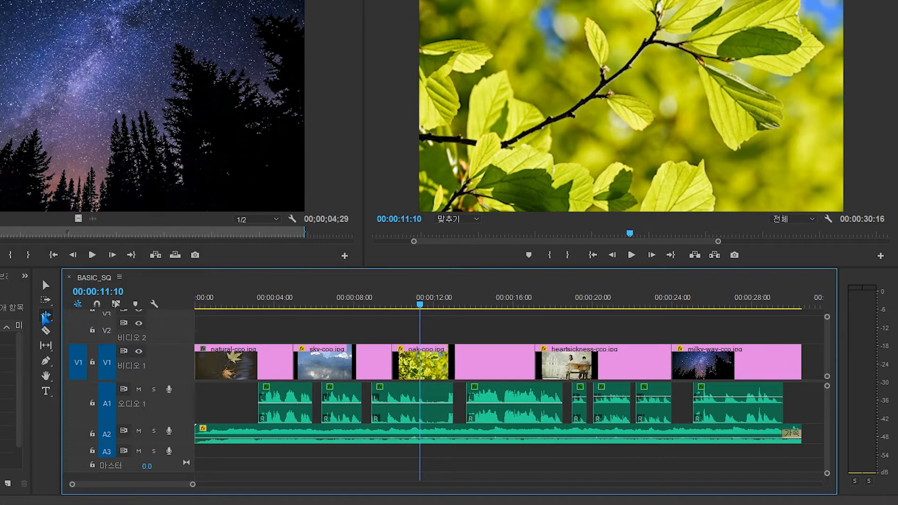
- With the Rolling Edit tool, roll the oak/heartsickness cut to about 00:00:19:20, undo it, and roll the cut back to about 00:00:14:15
click(45, 316)
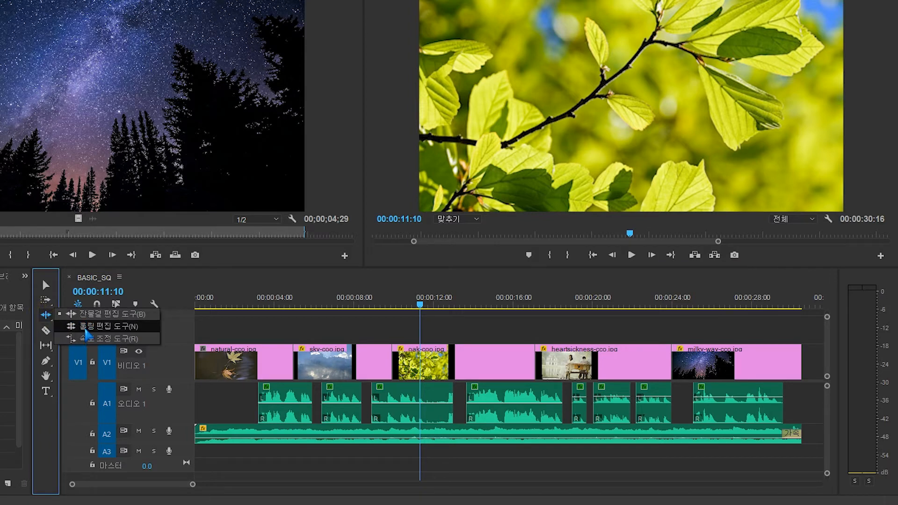
click(86, 327)
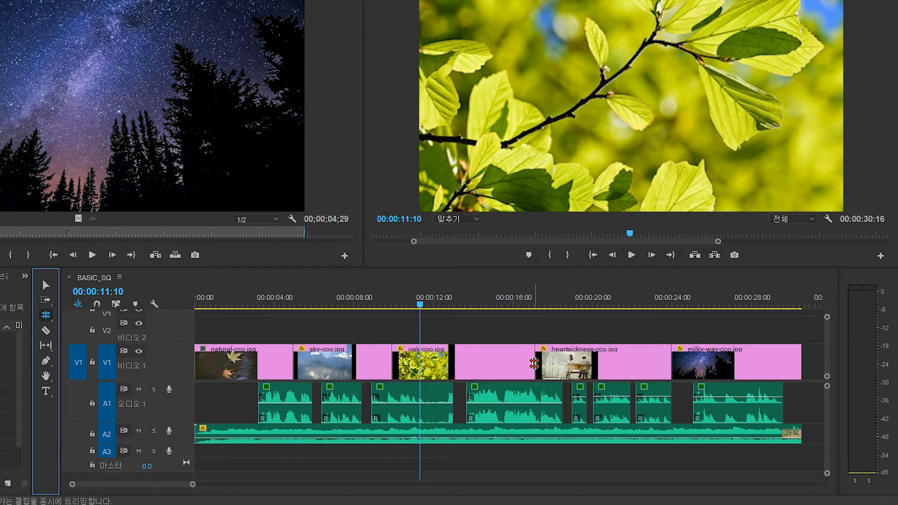
drag(533, 363, 585, 367)
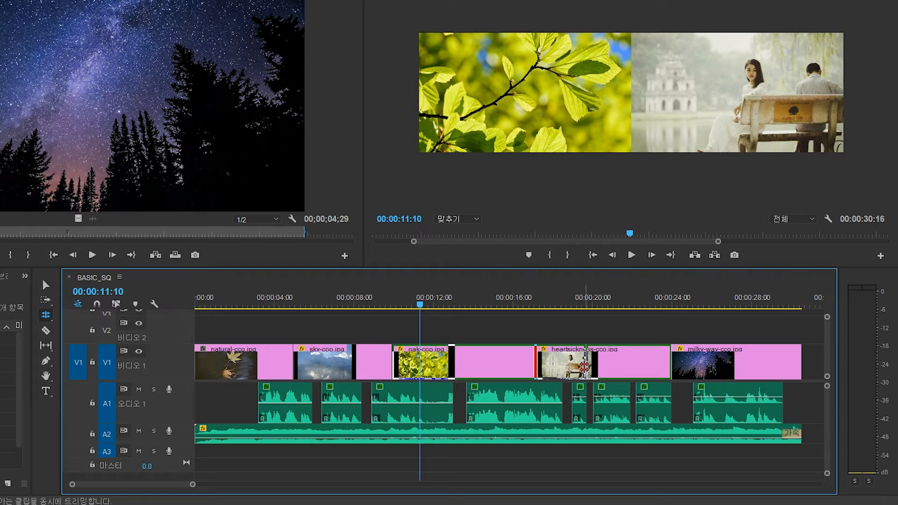
drag(584, 367, 584, 367)
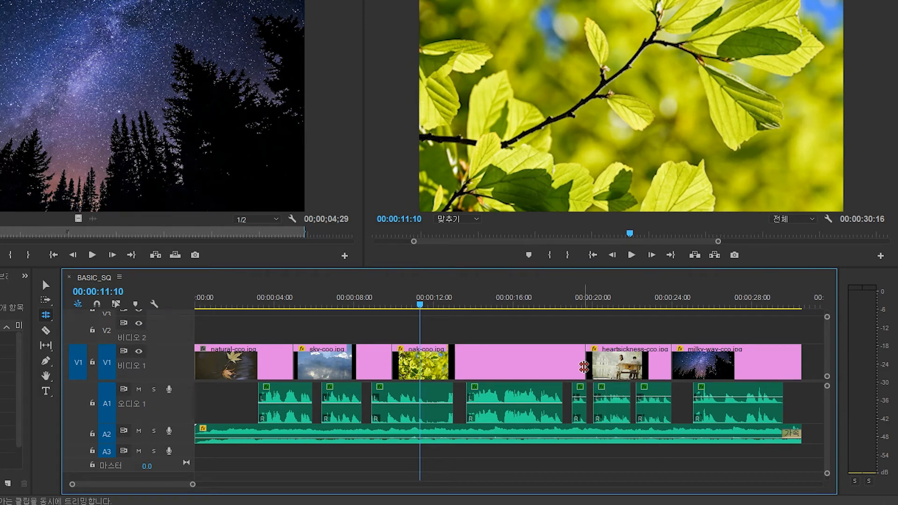
key(ctrl+z)
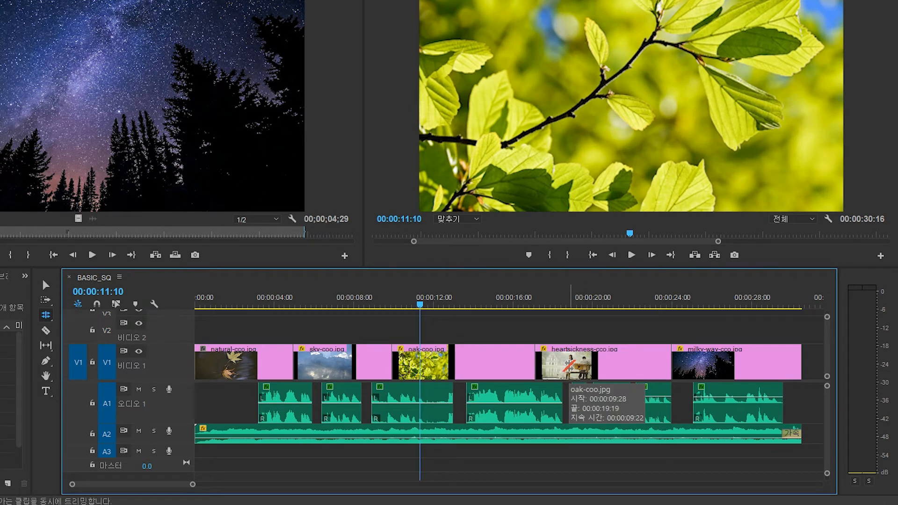
drag(535, 368, 482, 369)
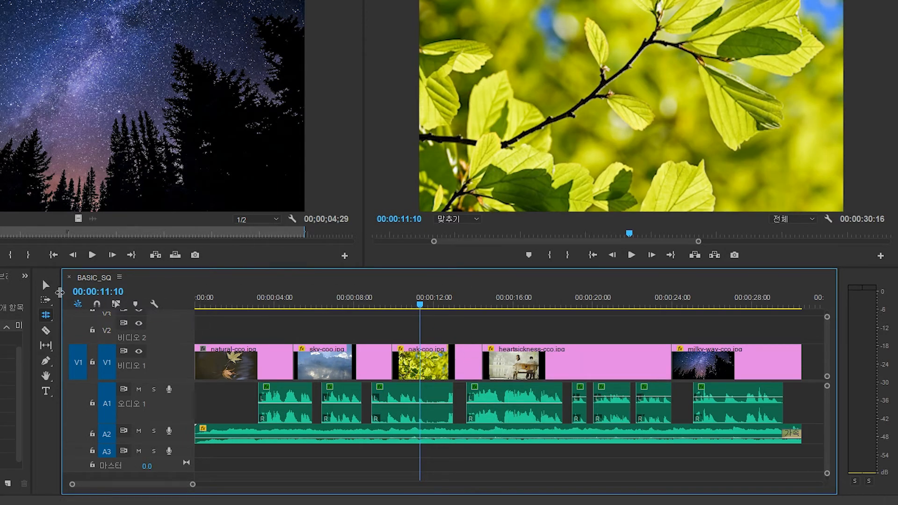
- Select the heartsickness clip and ripple trim its end to the playhead at 00:00:22:29
click(45, 284)
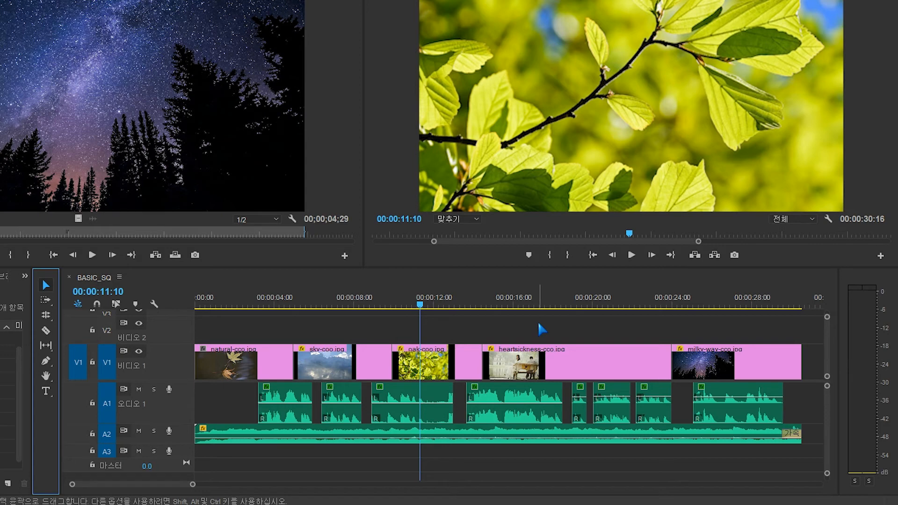
drag(647, 308, 651, 308)
click(629, 356)
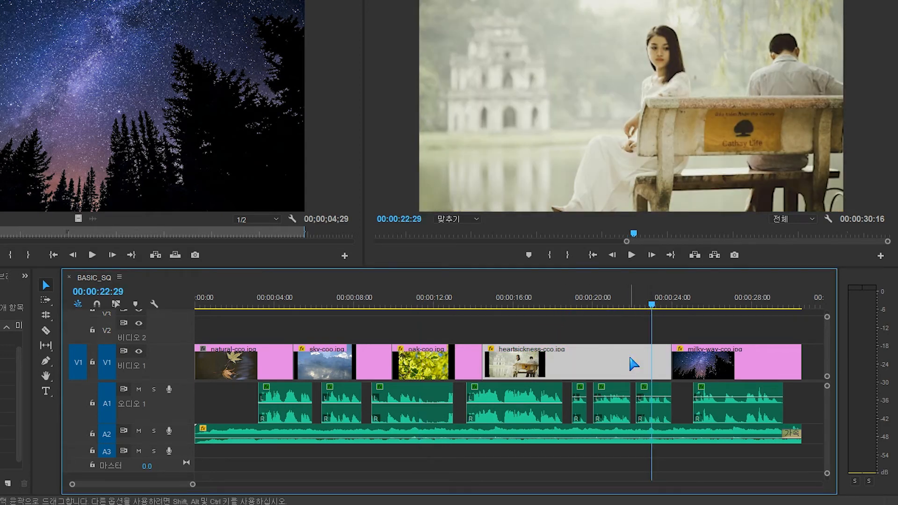
key(w)
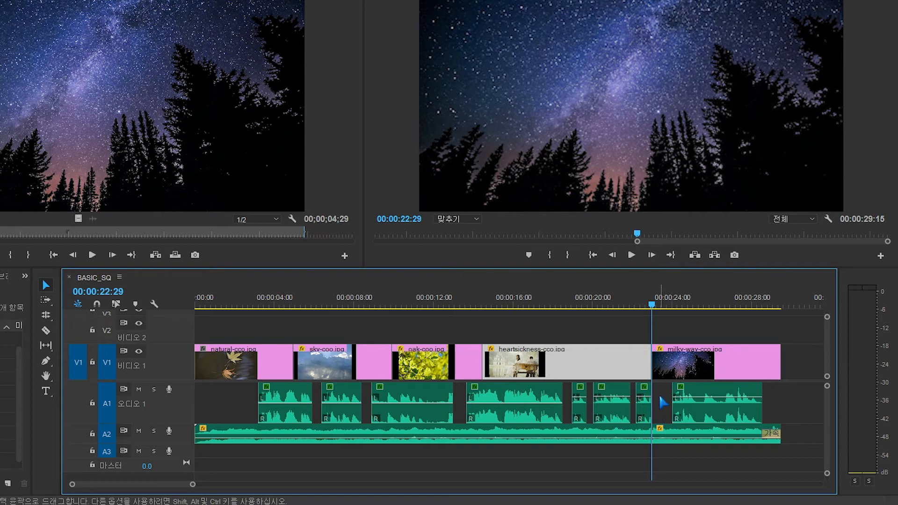
- Try ripple trimming the heartsickness clip's start to the playhead at 00:00:15:10 twice, undoing each trim
click(500, 307)
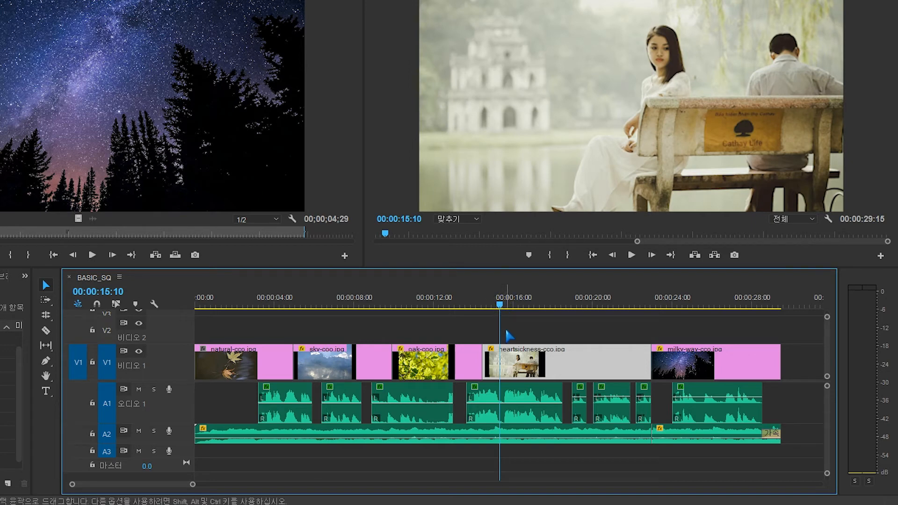
key(q)
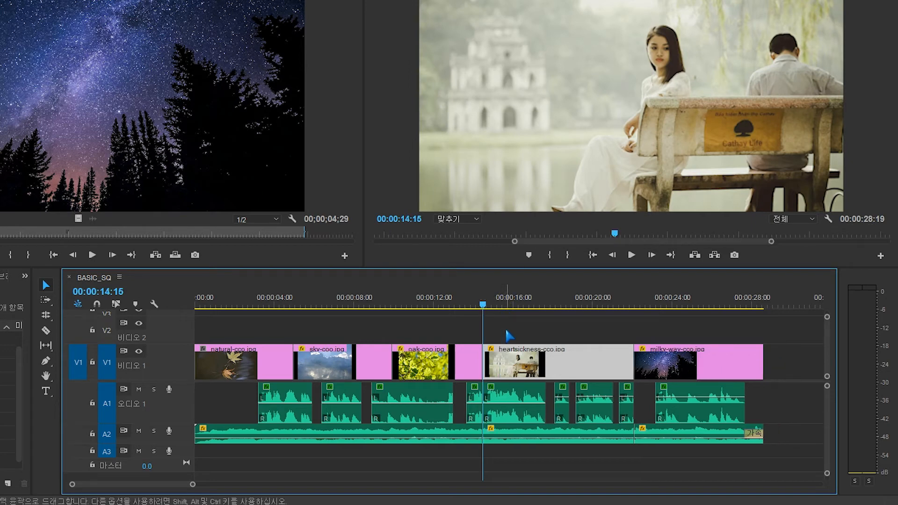
click(496, 305)
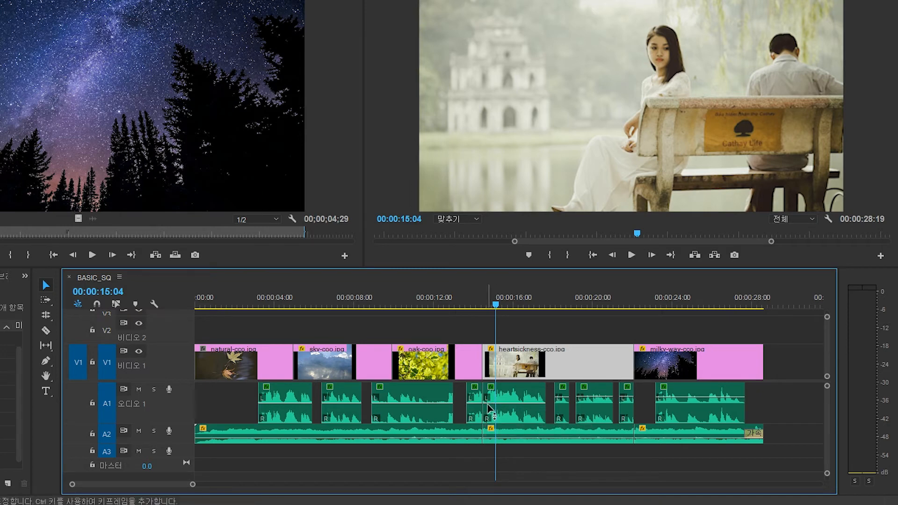
key(ctrl+z)
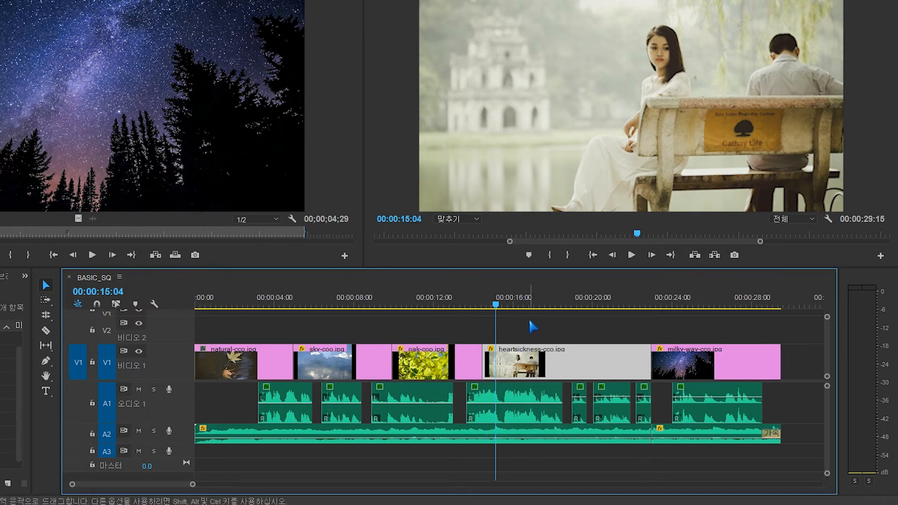
click(499, 304)
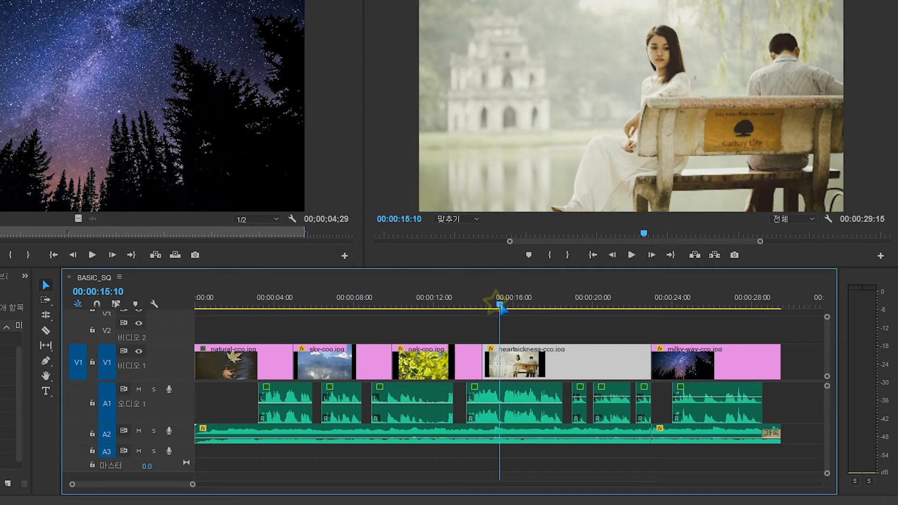
key(q)
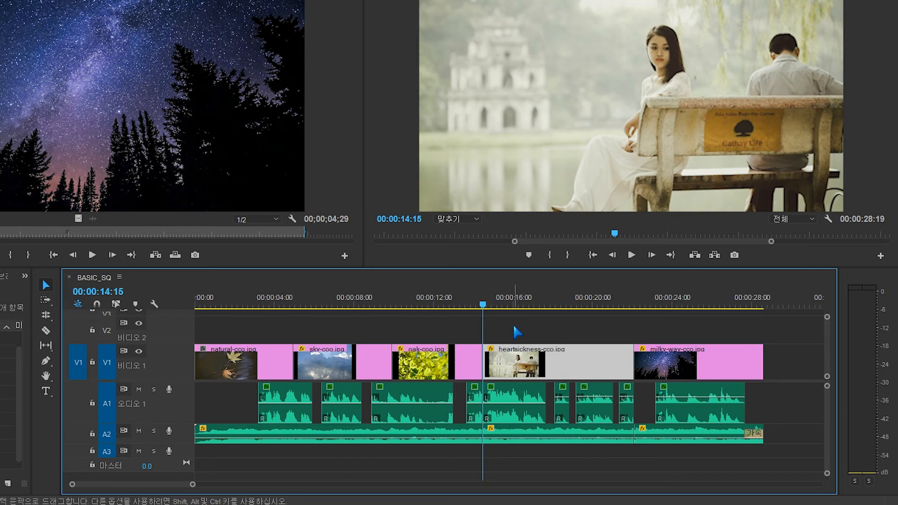
key(ctrl+z)
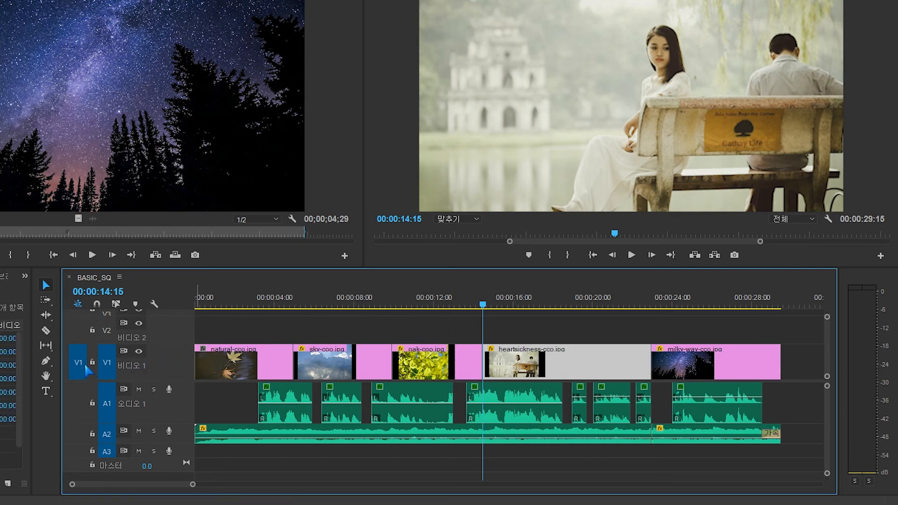
- Lock audio tracks A1 and A2 and try to marquee-select clips on A1
click(93, 404)
click(92, 435)
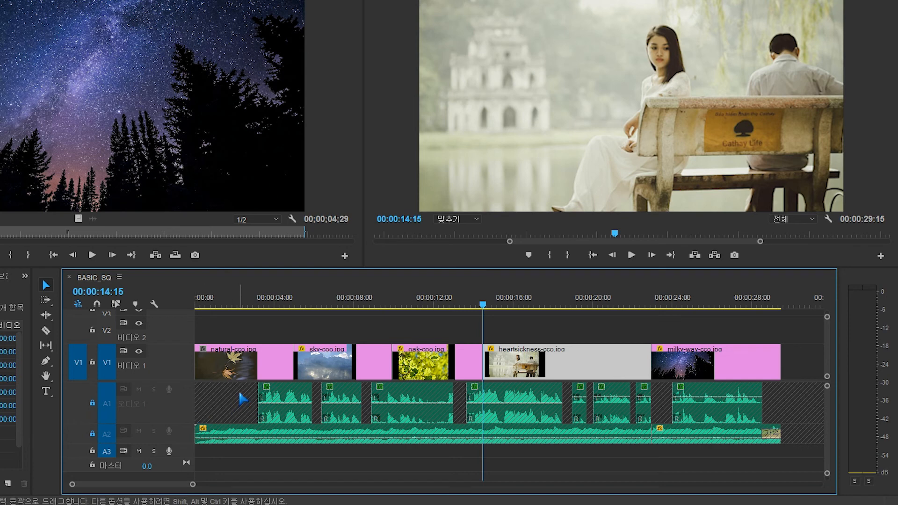
drag(240, 392, 346, 419)
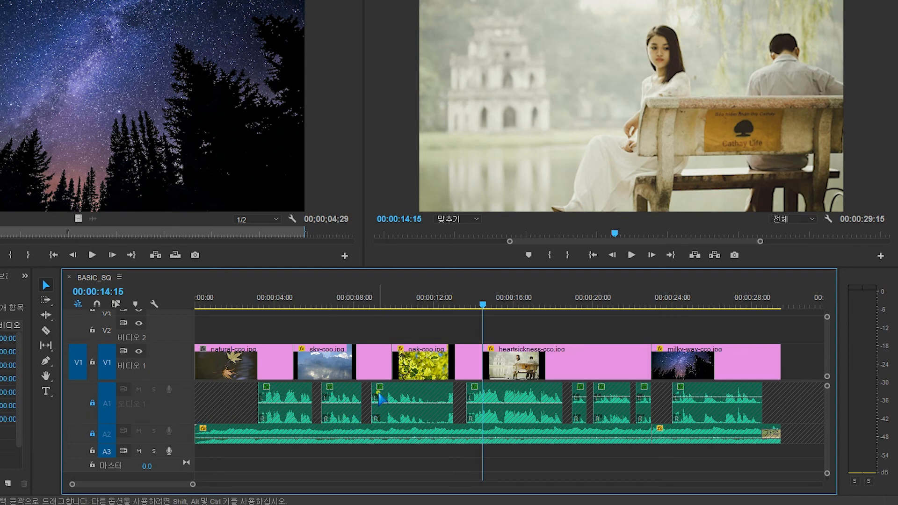
drag(378, 393, 458, 420)
- Select the heartsickness clip and ripple trim its start to the playhead at 00:00:15:10 with the audio tracks locked
key(space)
key(space)
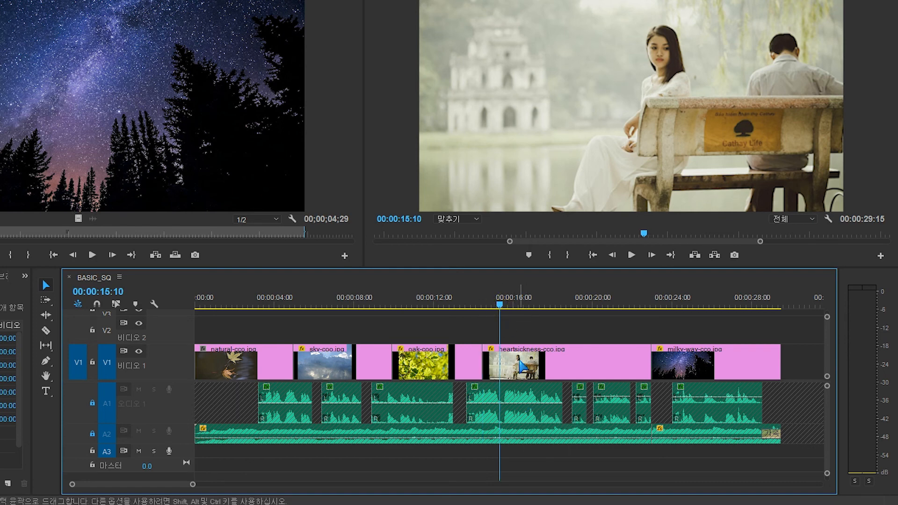
click(521, 359)
key(q)
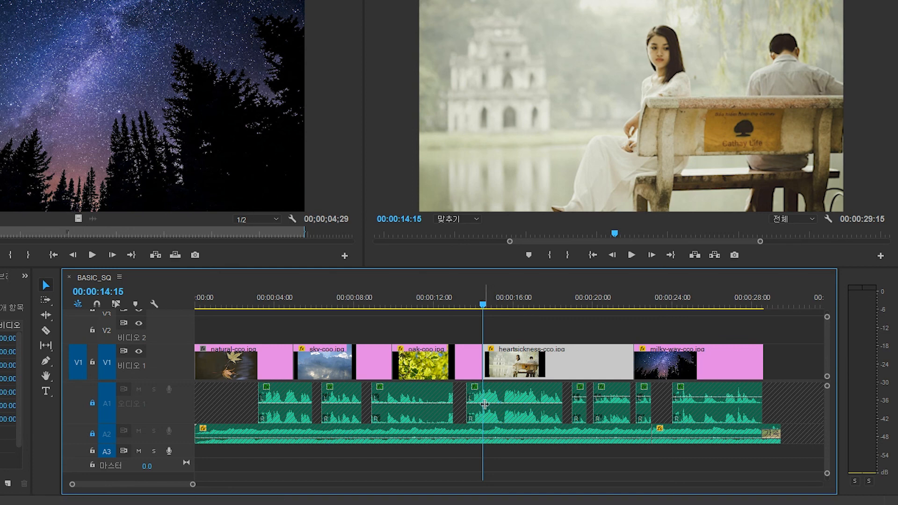
- Select the natural clip and ripple trim its end to the playhead at 00:00:04:05
click(278, 305)
click(269, 364)
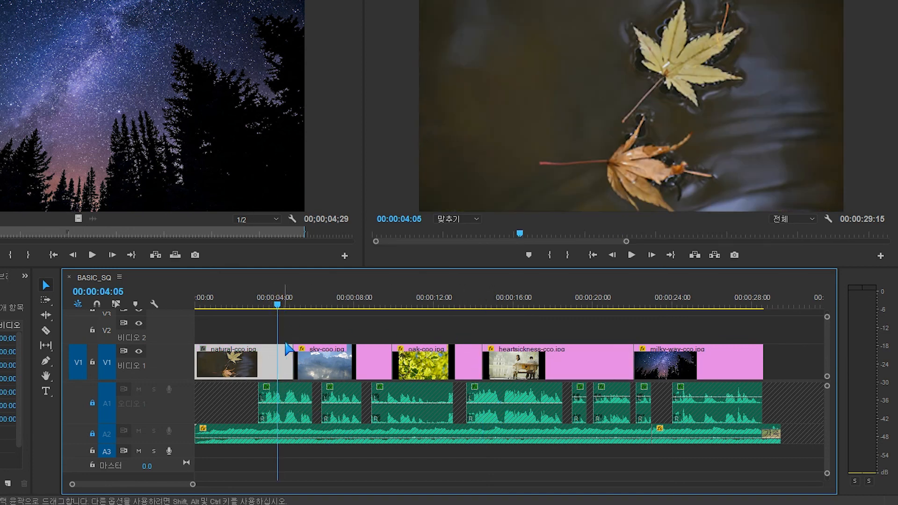
key(w)
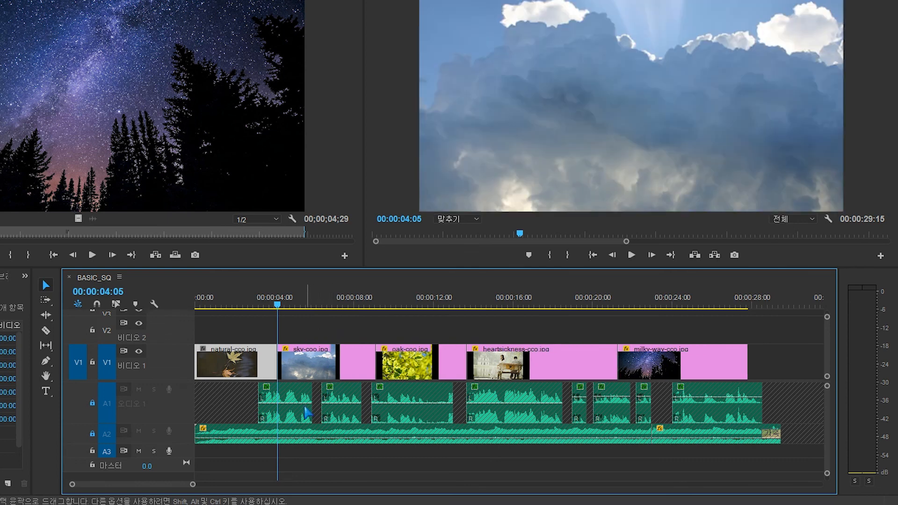